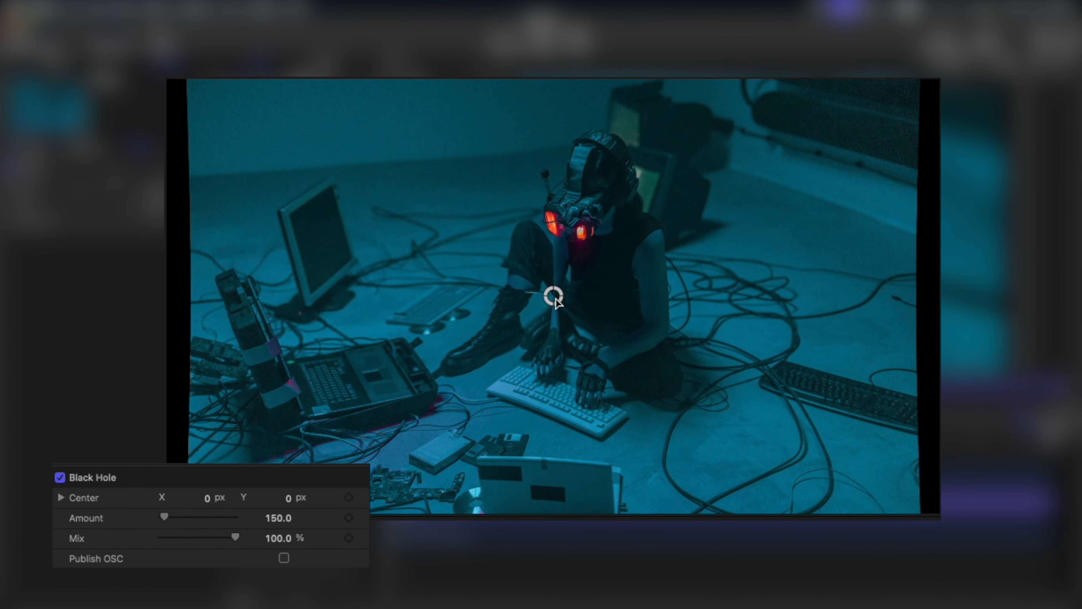
- Test the Black Hole filter with its center at about X -999, Y 204 px and amount at 3000, and reset its parameters
{"action": "left_click_drag", "start_coordinate": [554, 295], "coordinate": [352, 255]}
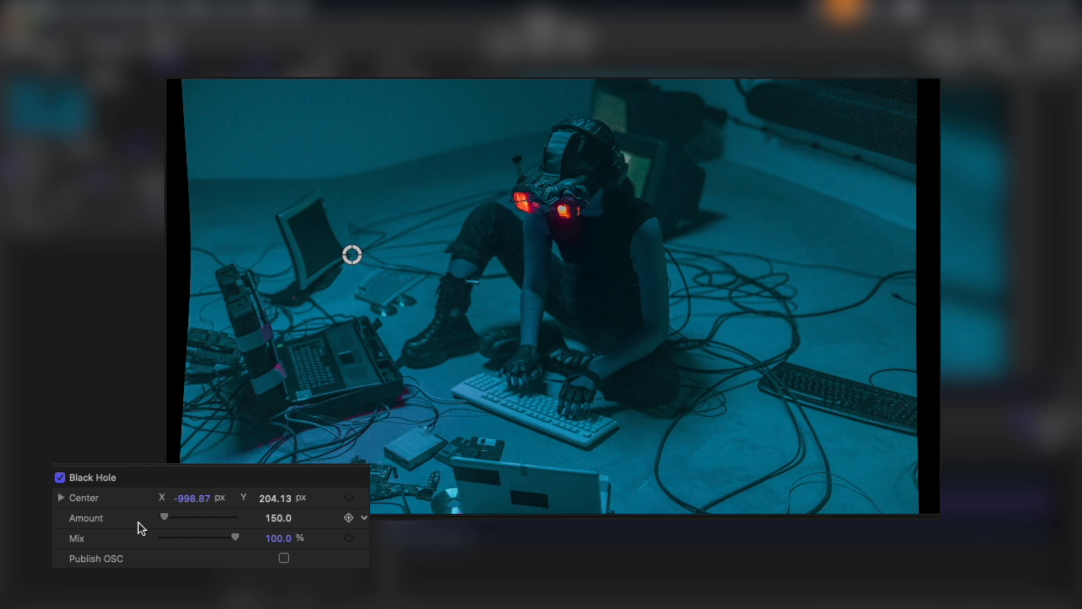
{"action": "left_click_drag", "start_coordinate": [165, 517], "coordinate": [257, 518]}
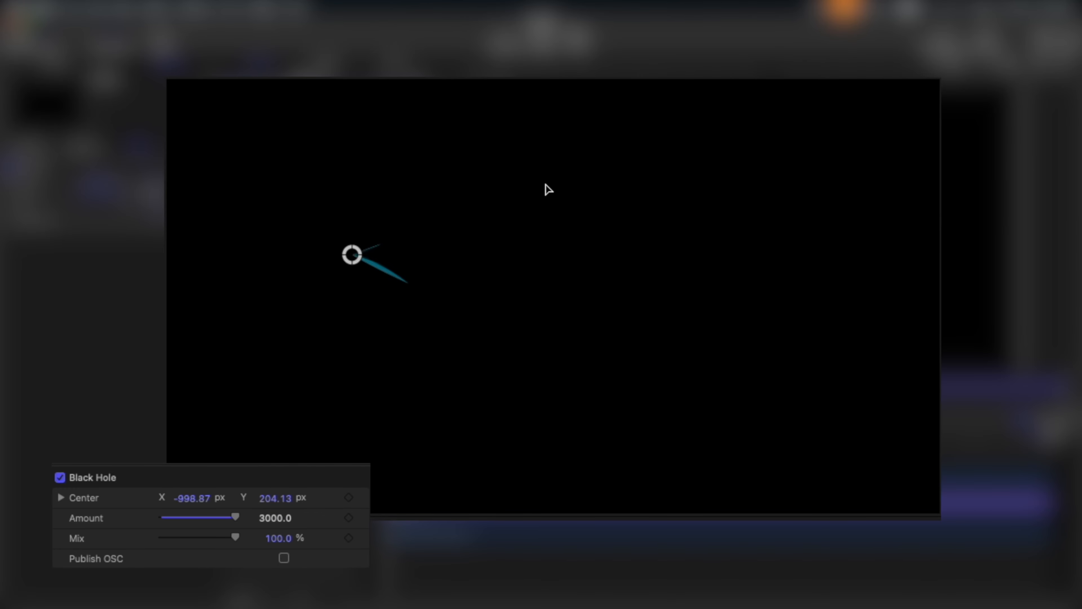
{"action": "left_click_drag", "start_coordinate": [274, 519], "coordinate": [273, 515]}
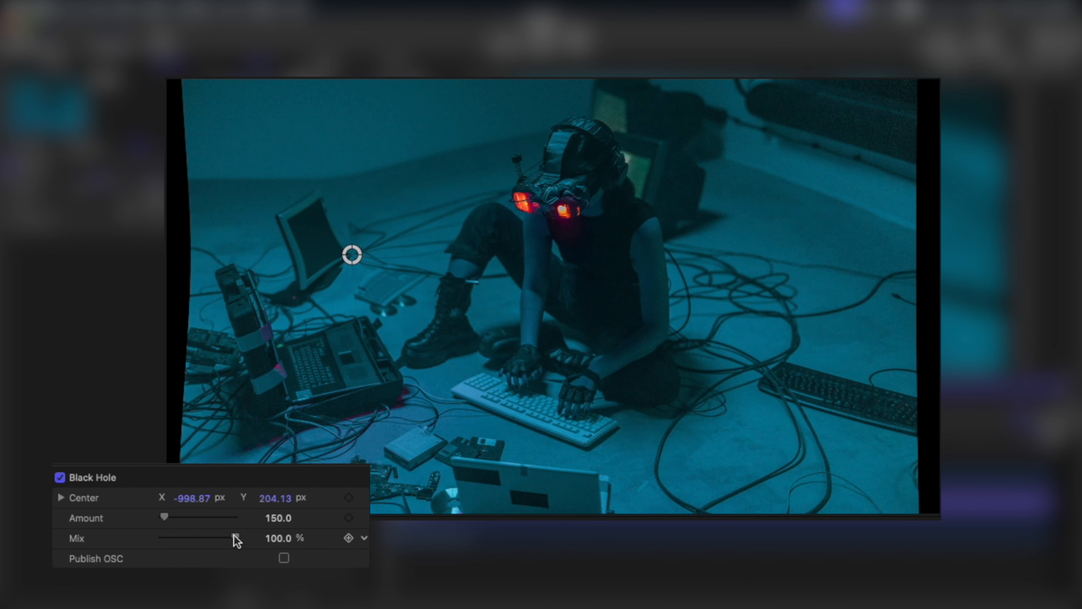
{"action": "left_click", "coordinate": [365, 480]}
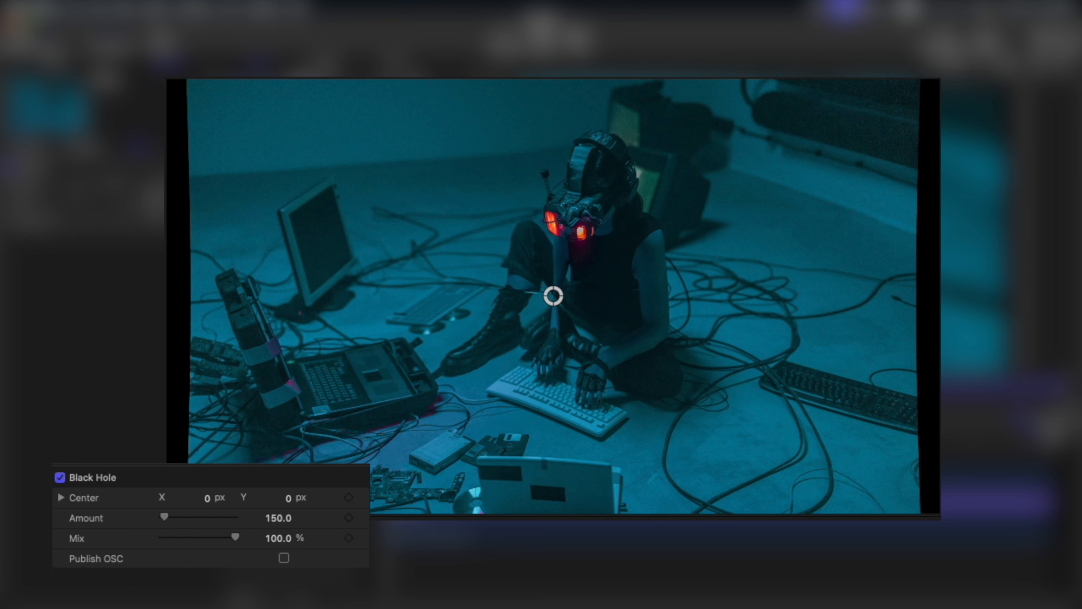
- Enable Fixed Resolution for the group
{"action": "left_click", "coordinate": [324, 80]}
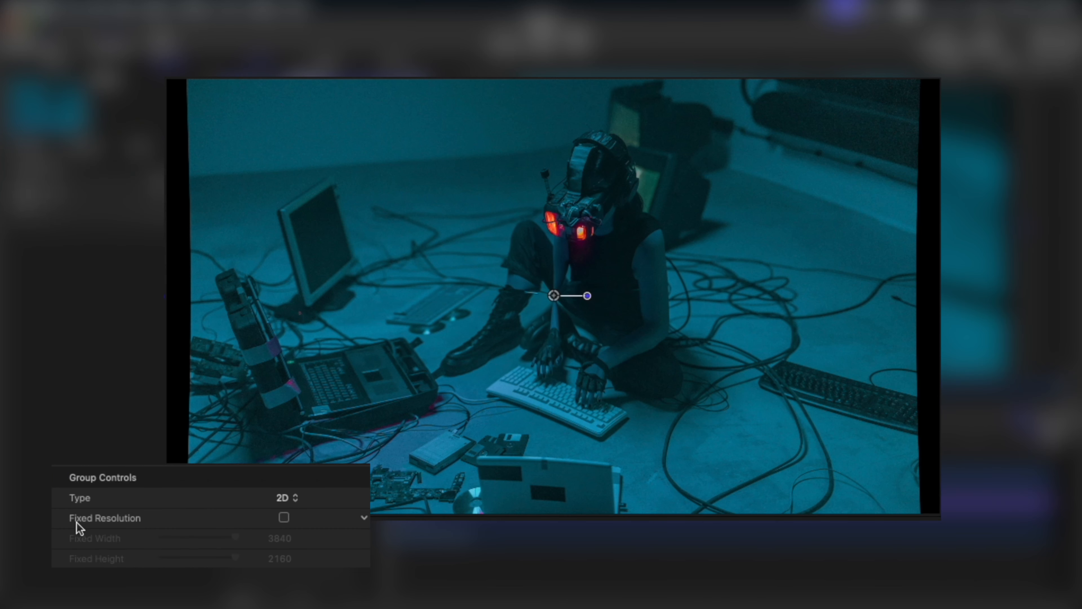
{"action": "left_click", "coordinate": [284, 518]}
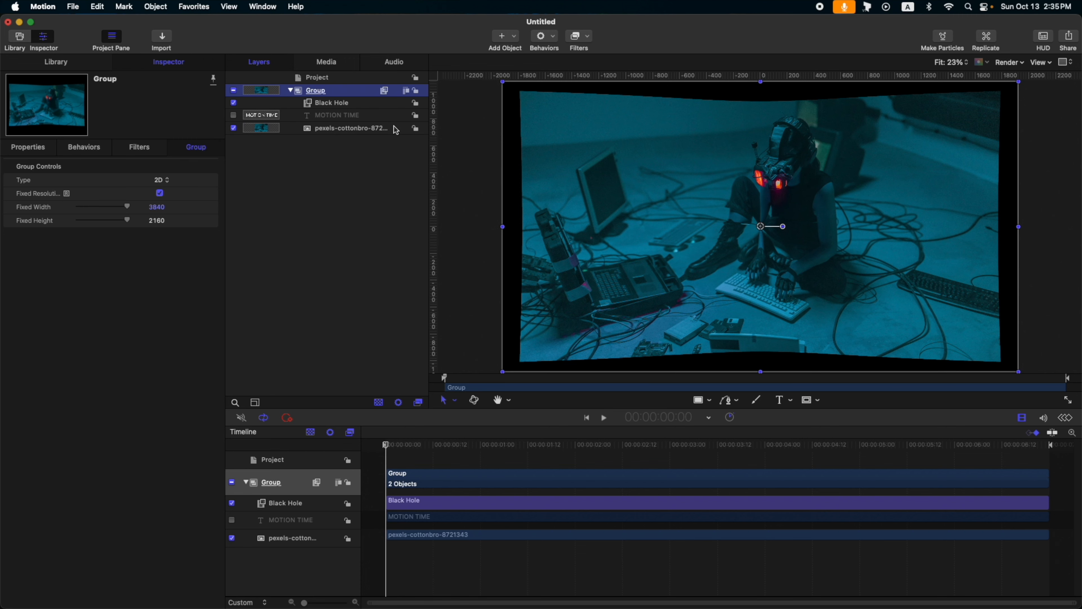
- Raise the group's Black Hole amount to about 2751 and bring it back down to 0
{"action": "left_click", "coordinate": [323, 107]}
{"action": "left_click_drag", "start_coordinate": [81, 193], "coordinate": [116, 198]}
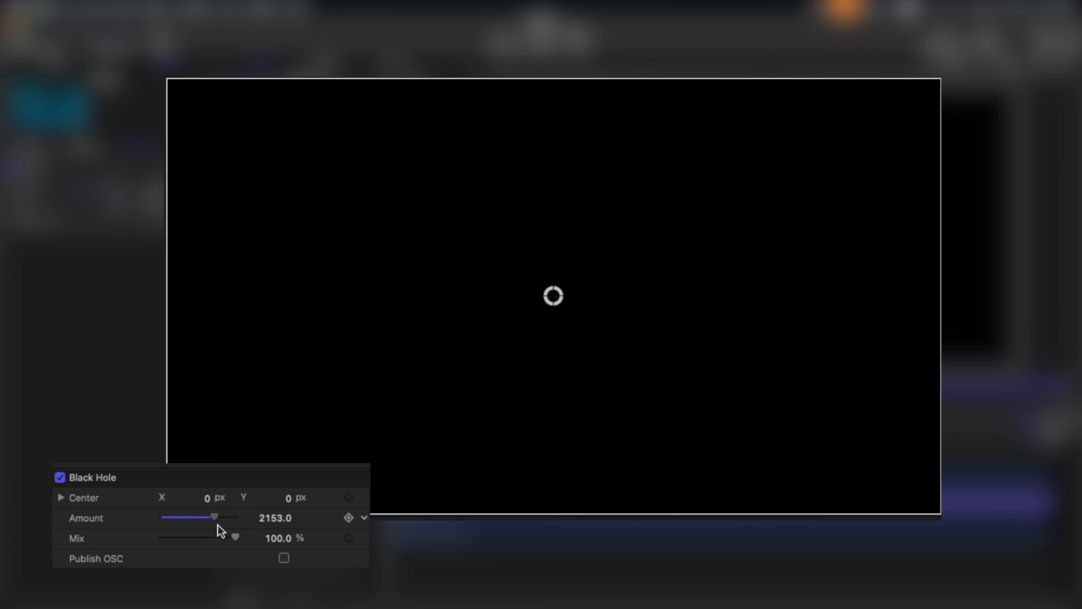
{"action": "left_click_drag", "start_coordinate": [218, 524], "coordinate": [231, 525]}
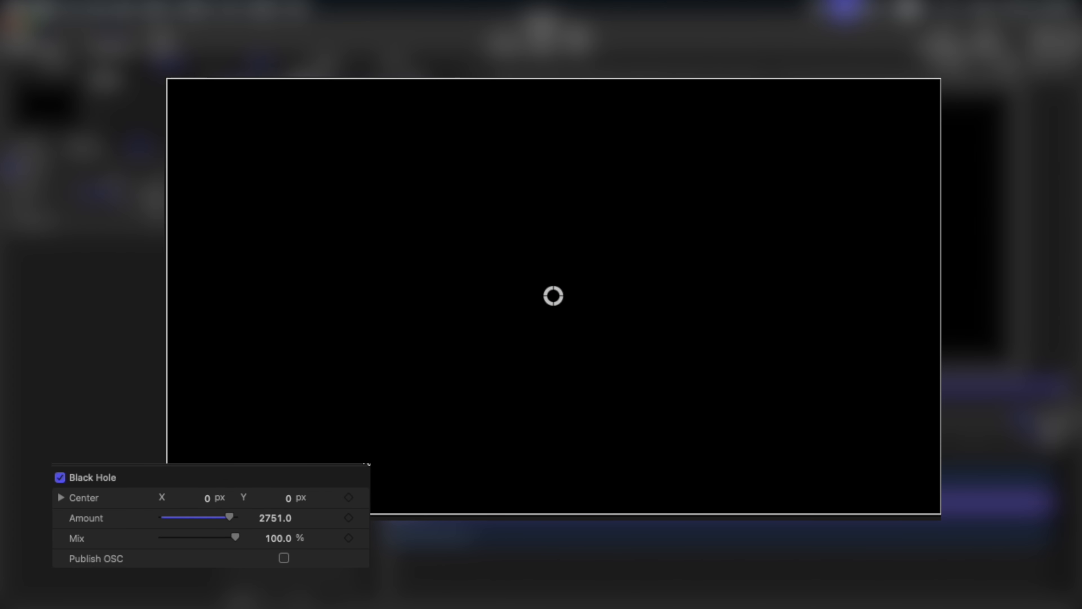
{"action": "left_click", "coordinate": [230, 517]}
{"action": "mouse_move", "coordinate": [235, 517]}
{"action": "left_mouse_down"}
{"action": "mouse_move", "coordinate": [207, 518]}
{"action": "mouse_move", "coordinate": [215, 518]}
{"action": "left_mouse_up"}
{"action": "left_click_drag", "start_coordinate": [220, 517], "coordinate": [146, 525]}
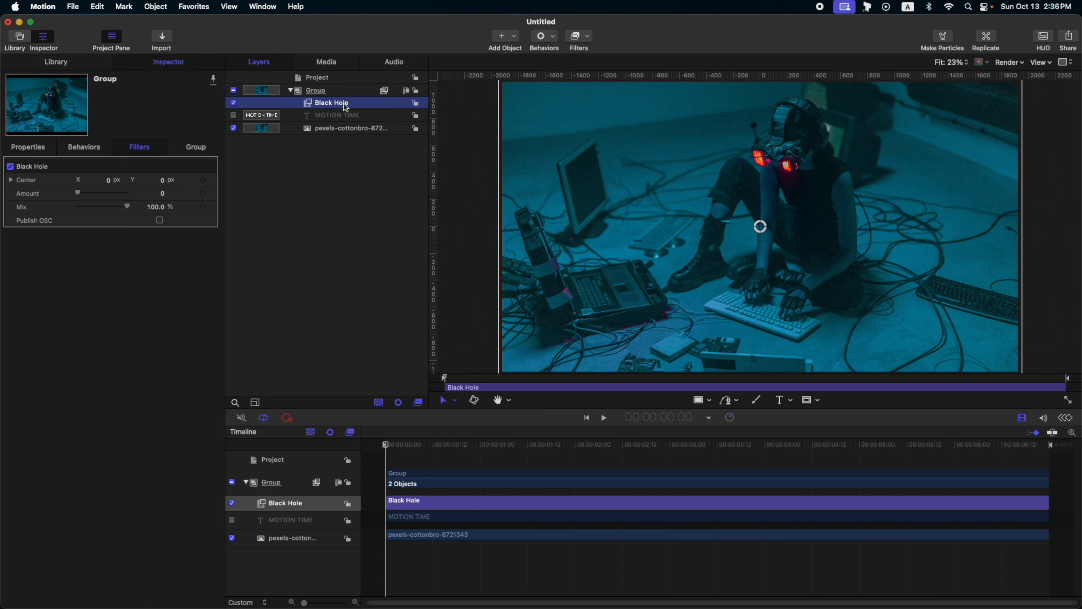
- Move the Black Hole filter from the group onto the pexels-cottonbro-8721343 image and test its amount at 3000
{"action": "left_click_drag", "start_coordinate": [346, 108], "coordinate": [316, 128]}
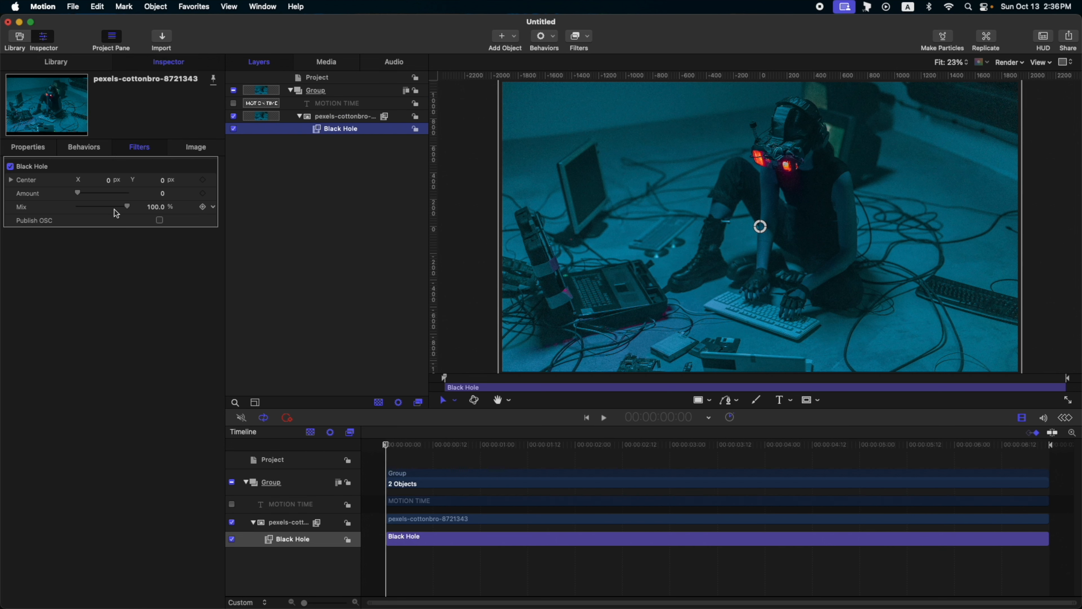
{"action": "left_click_drag", "start_coordinate": [78, 193], "coordinate": [140, 207]}
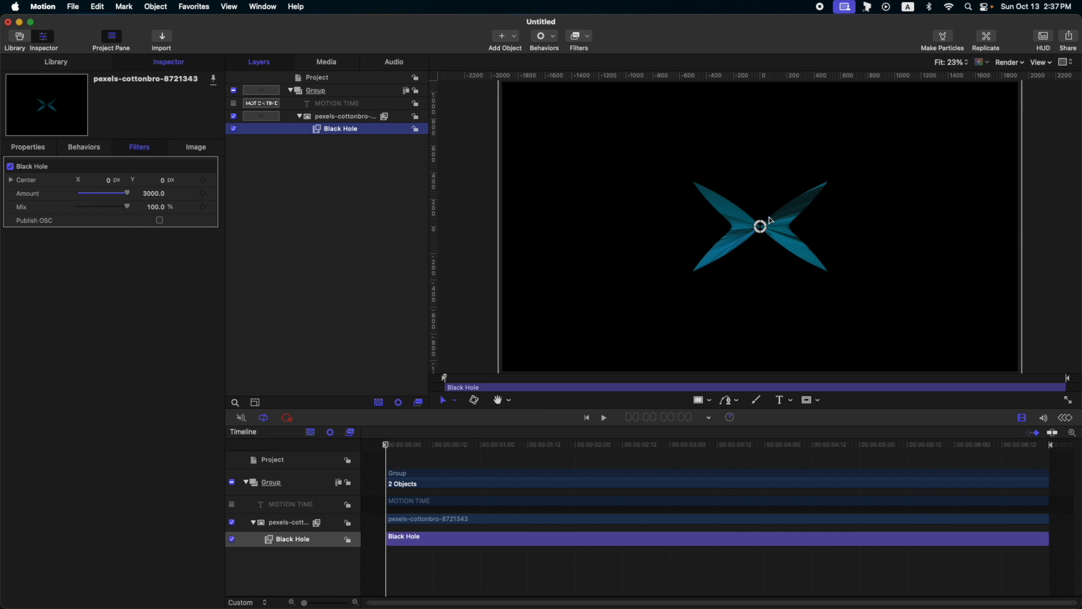
{"action": "left_click_drag", "start_coordinate": [154, 193], "coordinate": [149, 201]}
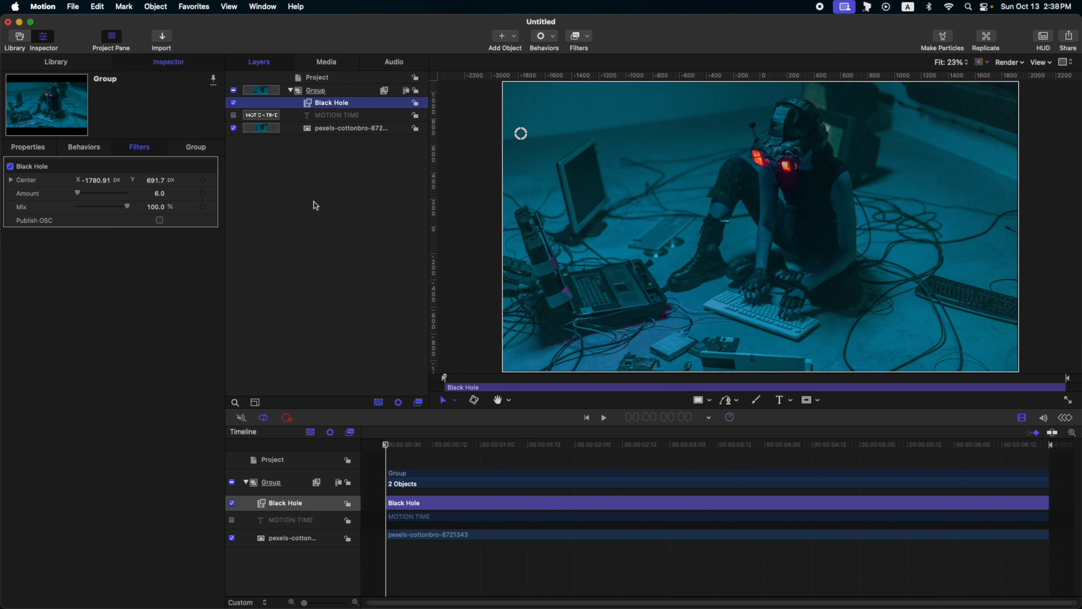
- Replace the group's Black Hole filter with the Poke filter from the Distortion category
{"action": "left_click", "coordinate": [370, 102]}
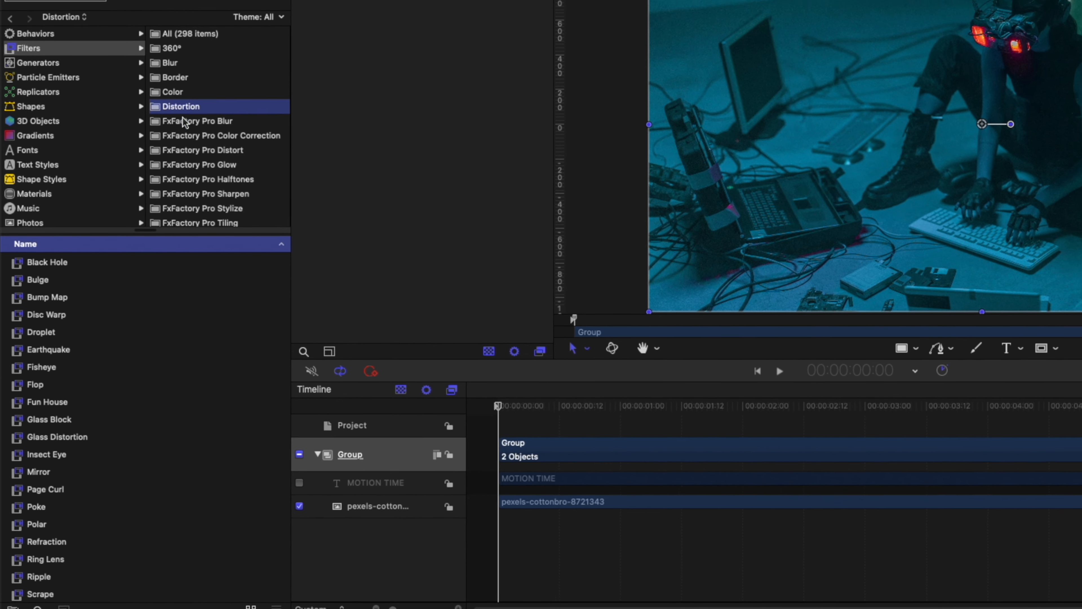
{"action": "scroll", "coordinate": [67, 436], "scroll_direction": "down", "scroll_amount": 5}
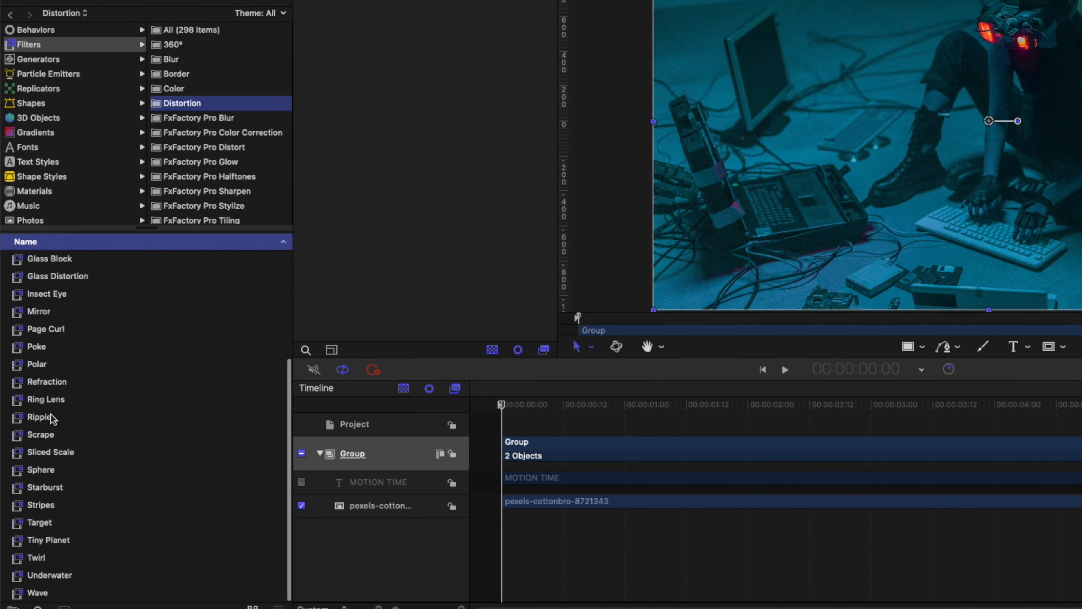
{"action": "left_click", "coordinate": [47, 349]}
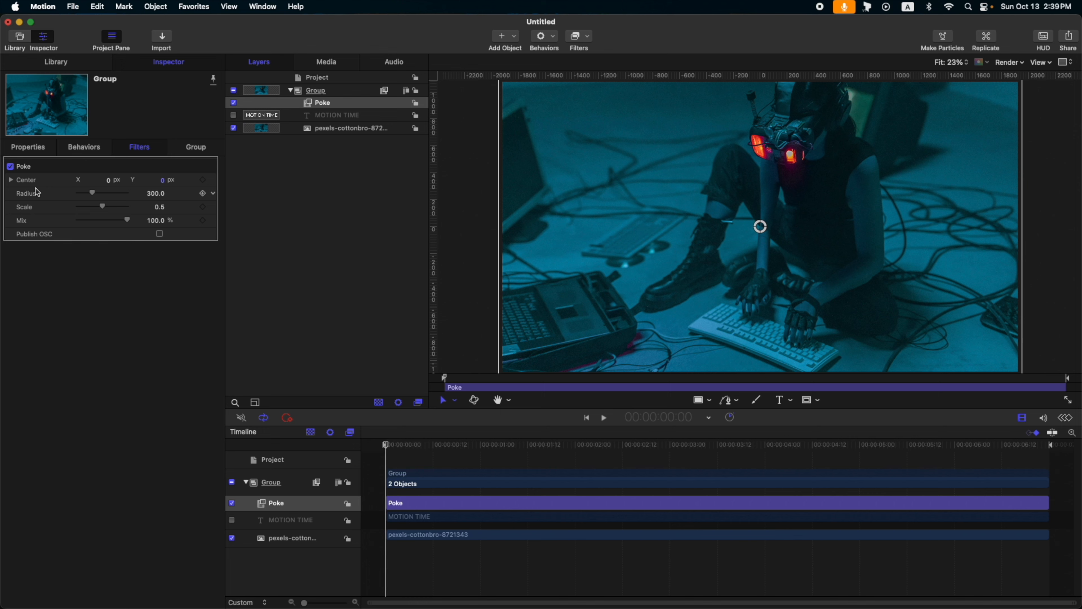
- Test the Poke filter with its center at about X -1037, Y 204 px and its radius at 1000 and 0
{"action": "left_click_drag", "start_coordinate": [761, 227], "coordinate": [696, 142]}
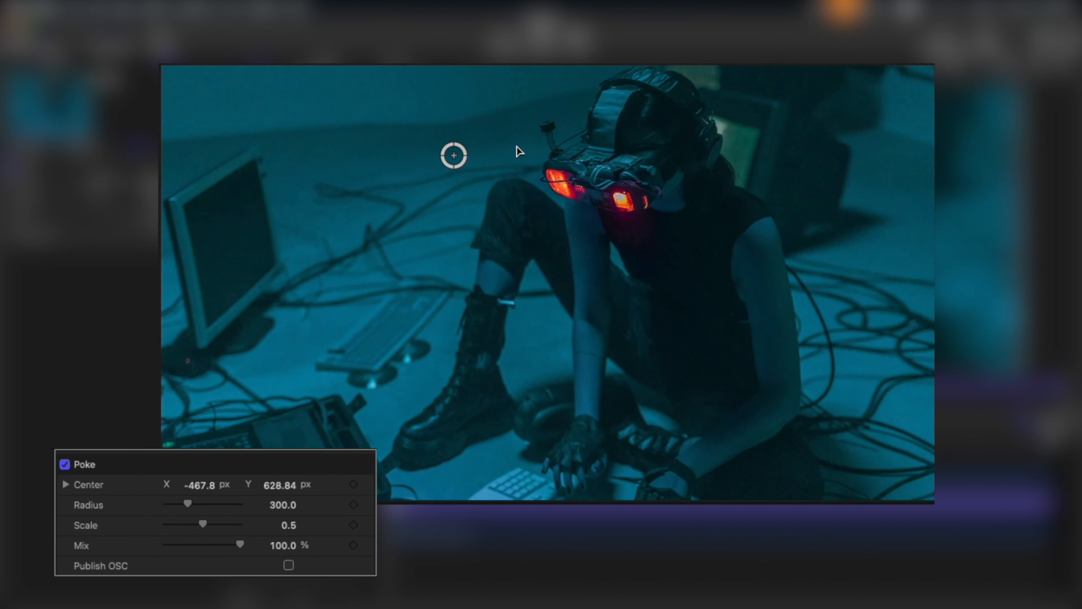
{"action": "left_click_drag", "start_coordinate": [519, 151], "coordinate": [340, 241]}
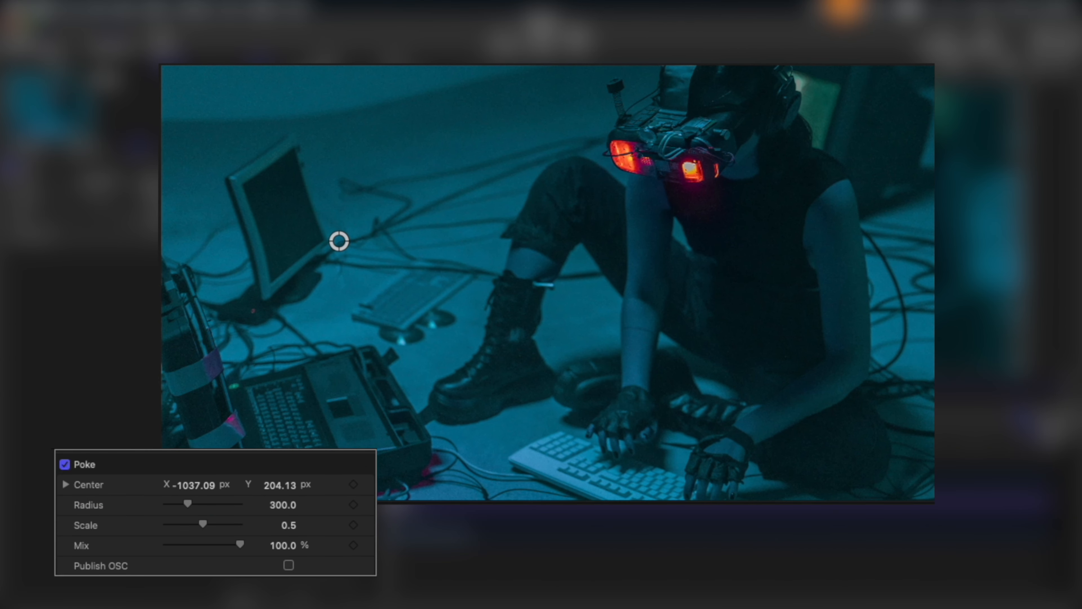
{"action": "left_click_drag", "start_coordinate": [189, 504], "coordinate": [339, 527]}
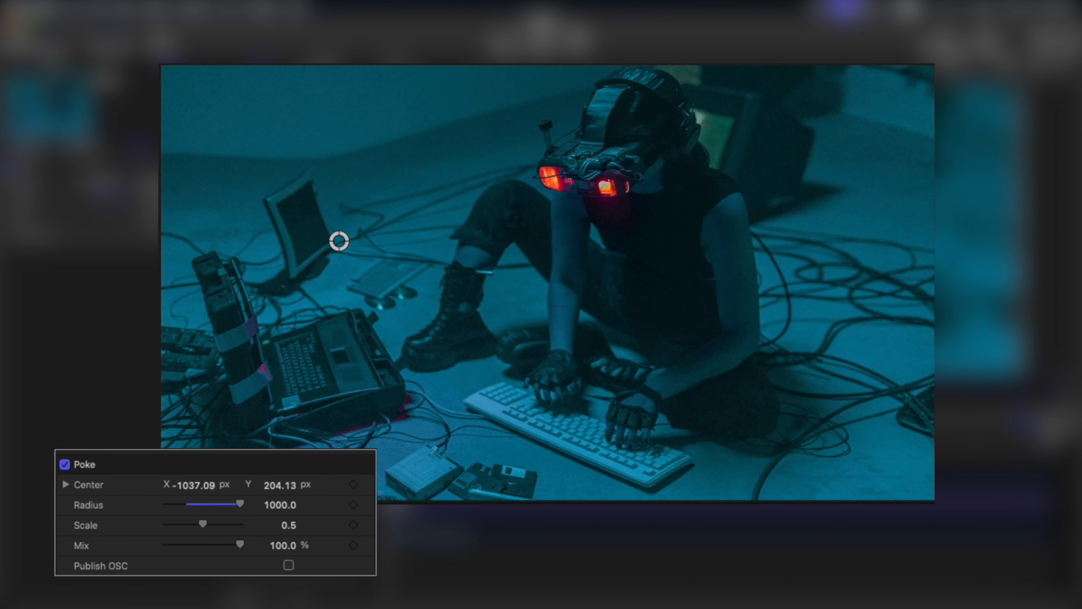
{"action": "left_click_drag", "start_coordinate": [242, 507], "coordinate": [89, 527]}
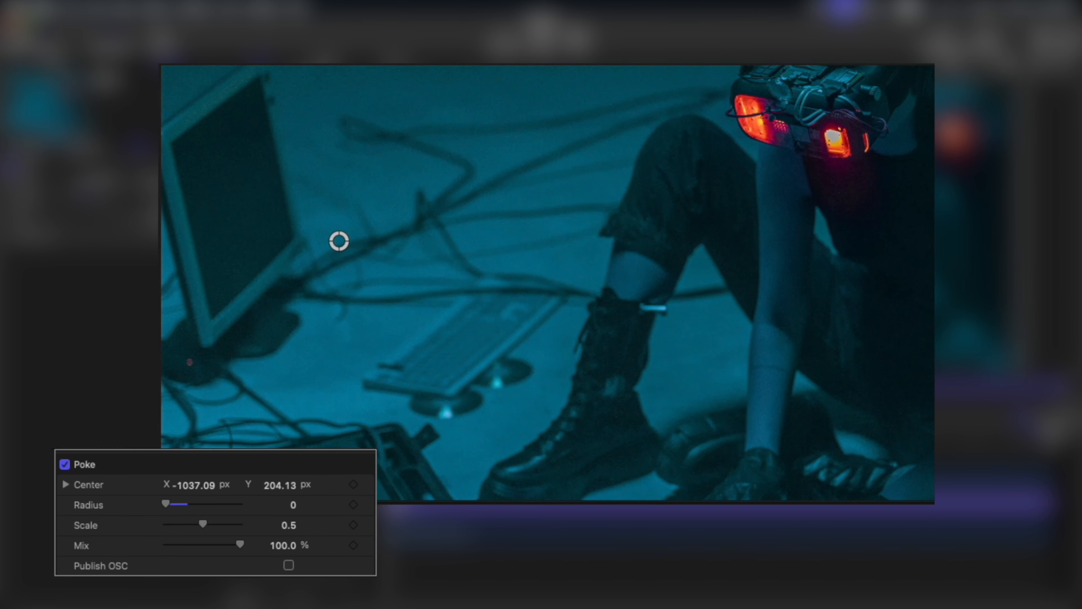
{"action": "left_click_drag", "start_coordinate": [166, 504], "coordinate": [178, 504]}
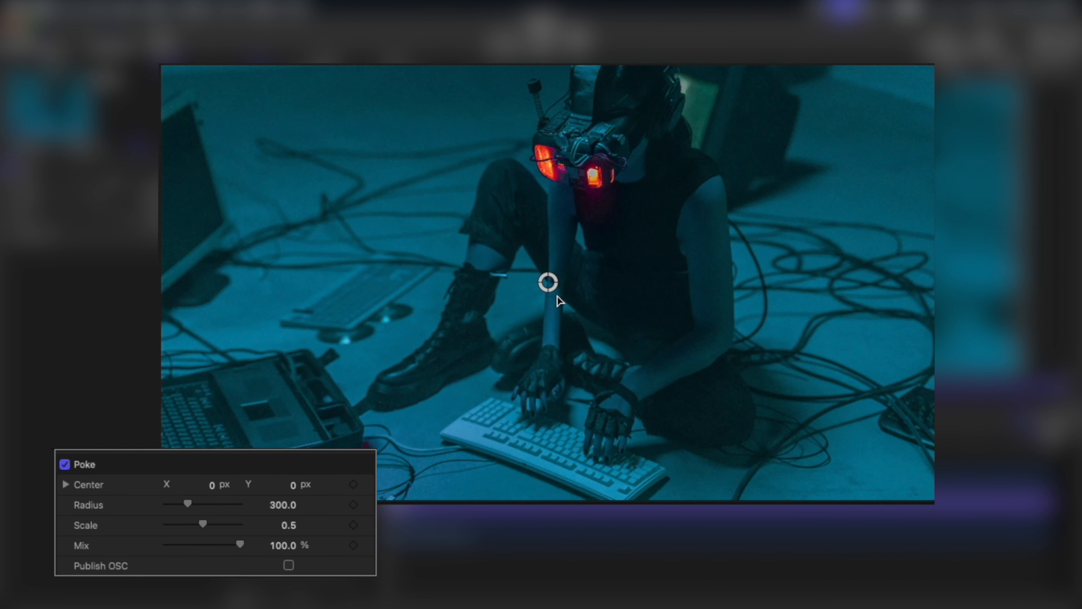
- Shift the Poke center to about X 23, Y -16 px and set its scale to 1.0 and radius to 1000
{"action": "left_click_drag", "start_coordinate": [548, 283], "coordinate": [553, 287]}
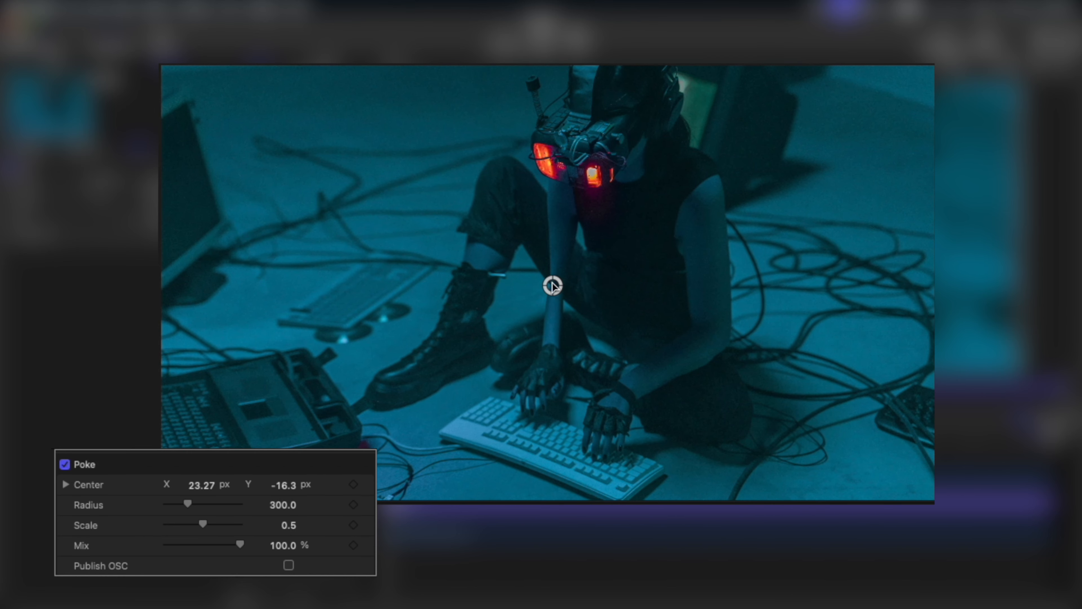
{"action": "left_click_drag", "start_coordinate": [203, 526], "coordinate": [207, 526]}
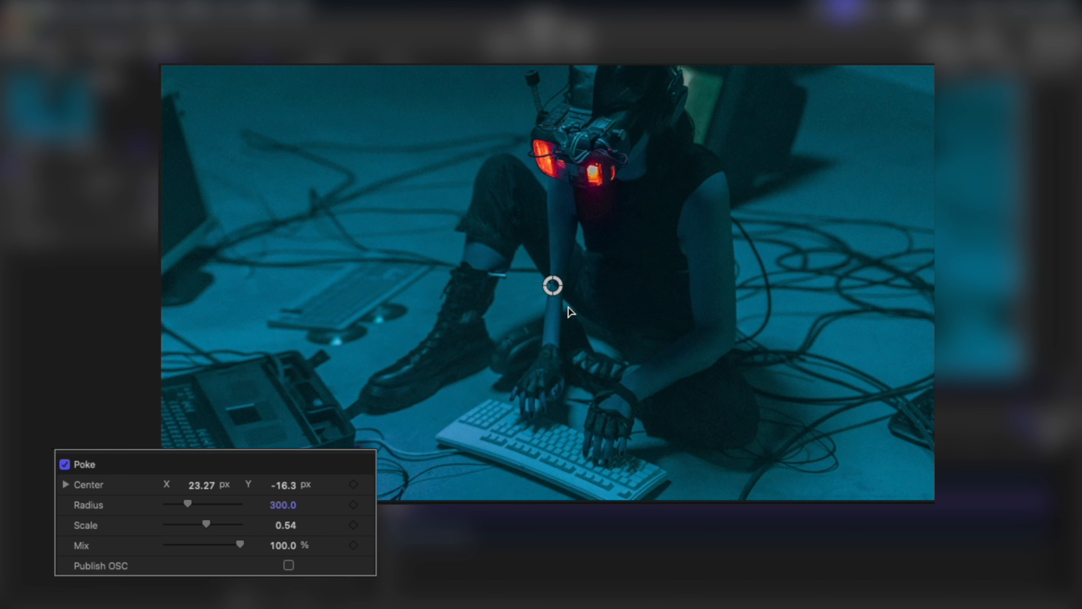
{"action": "left_click_drag", "start_coordinate": [206, 525], "coordinate": [250, 518]}
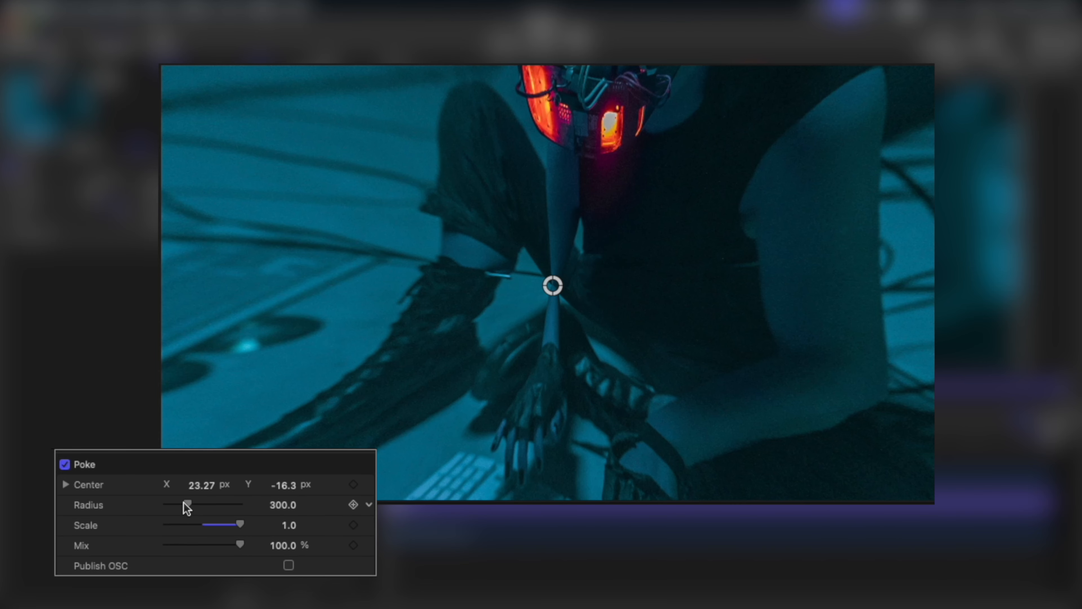
{"action": "left_click_drag", "start_coordinate": [187, 504], "coordinate": [258, 505]}
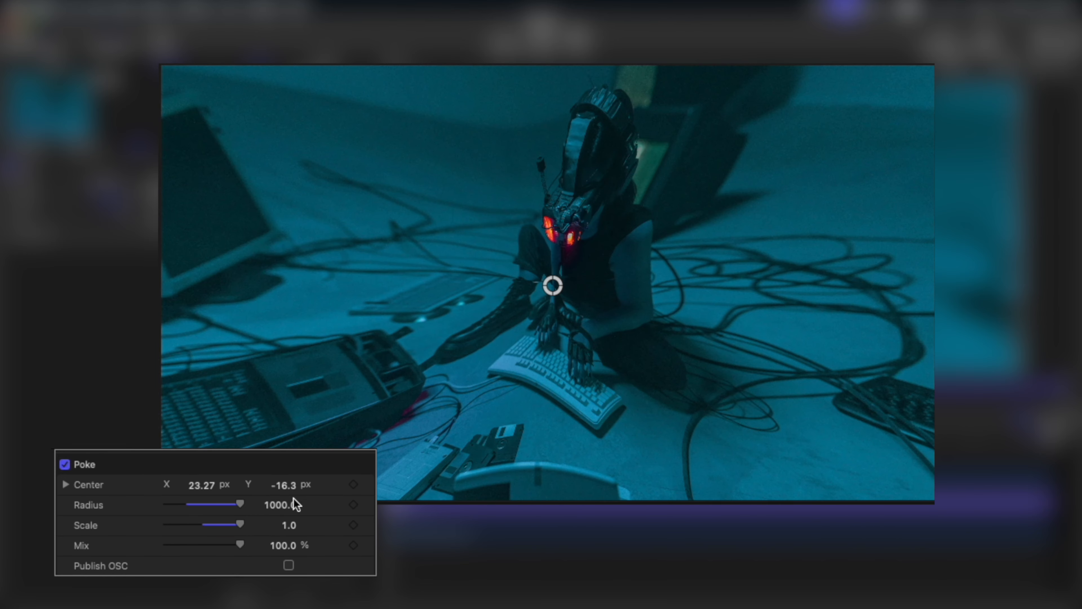
- Move the Poke center to about X -1603, Y -50 px and vary its scale between 0 and 1.0
{"action": "left_click_drag", "start_coordinate": [553, 286], "coordinate": [331, 289]}
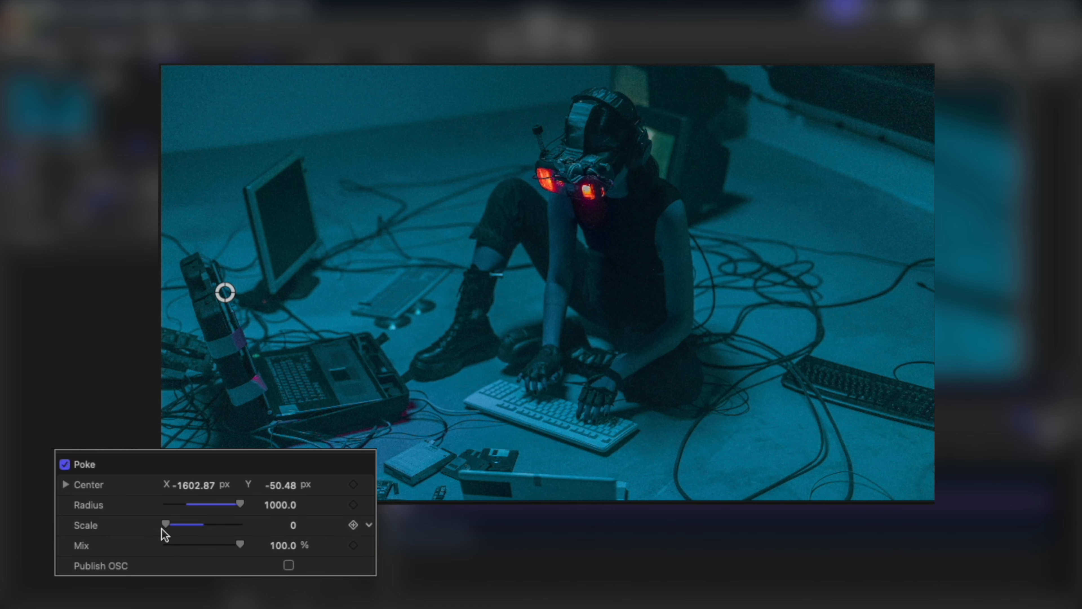
{"action": "left_click_drag", "start_coordinate": [165, 523], "coordinate": [244, 525]}
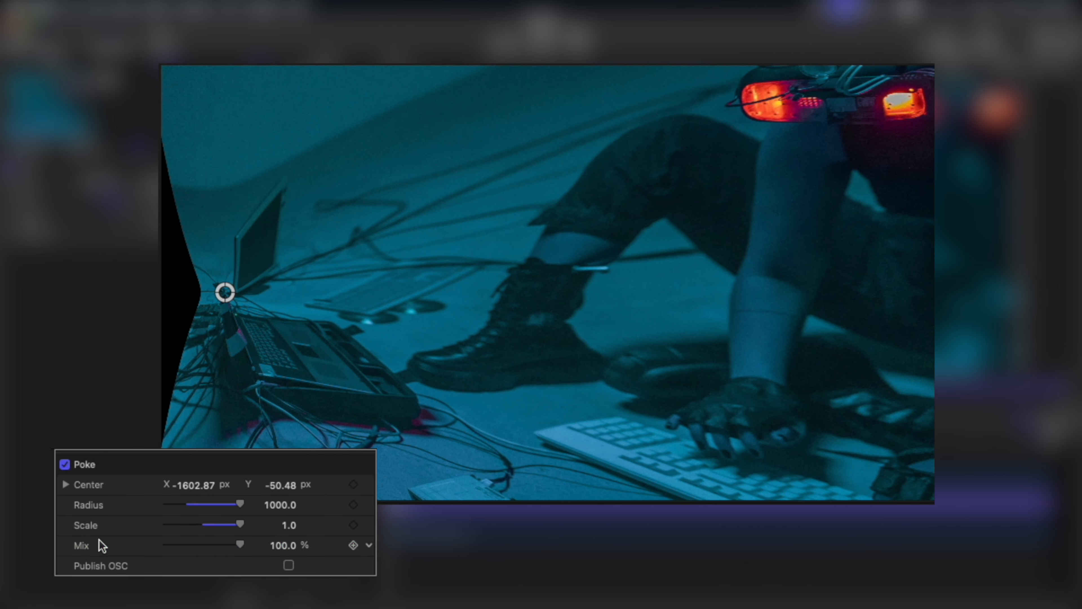
- Turn on Publish OSC for the Poke filter and move its center to about X -95, Y 78 px
{"action": "left_click_drag", "start_coordinate": [280, 486], "coordinate": [281, 485]}
{"action": "mouse_move", "coordinate": [240, 545]}
{"action": "left_mouse_down"}
{"action": "mouse_move", "coordinate": [53, 565]}
{"action": "mouse_move", "coordinate": [245, 547]}
{"action": "left_mouse_up"}
{"action": "left_click", "coordinate": [288, 566]}
{"action": "left_click_drag", "start_coordinate": [226, 293], "coordinate": [529, 267]}
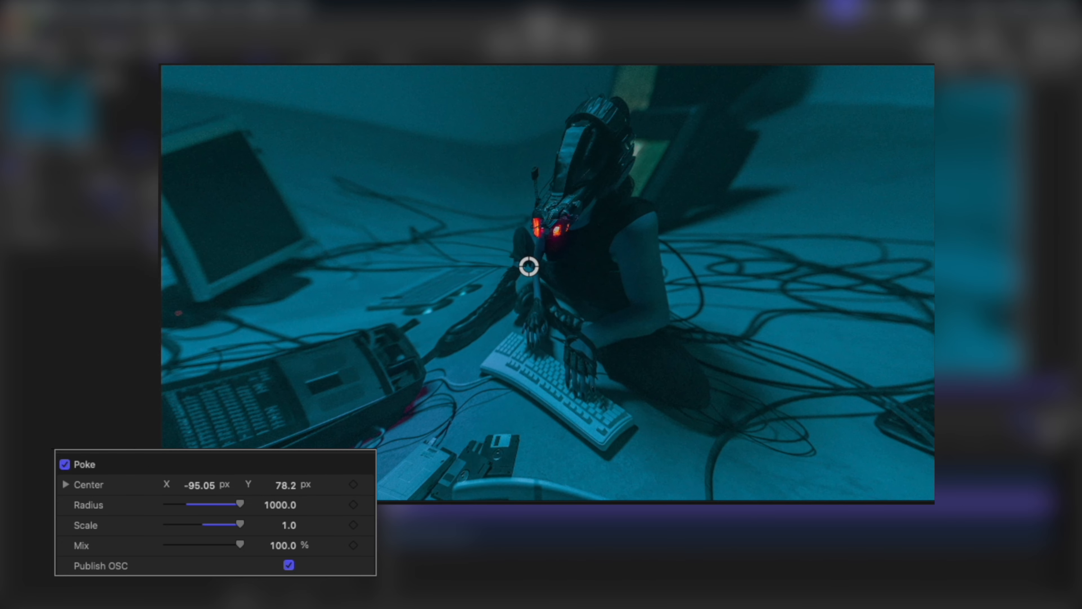